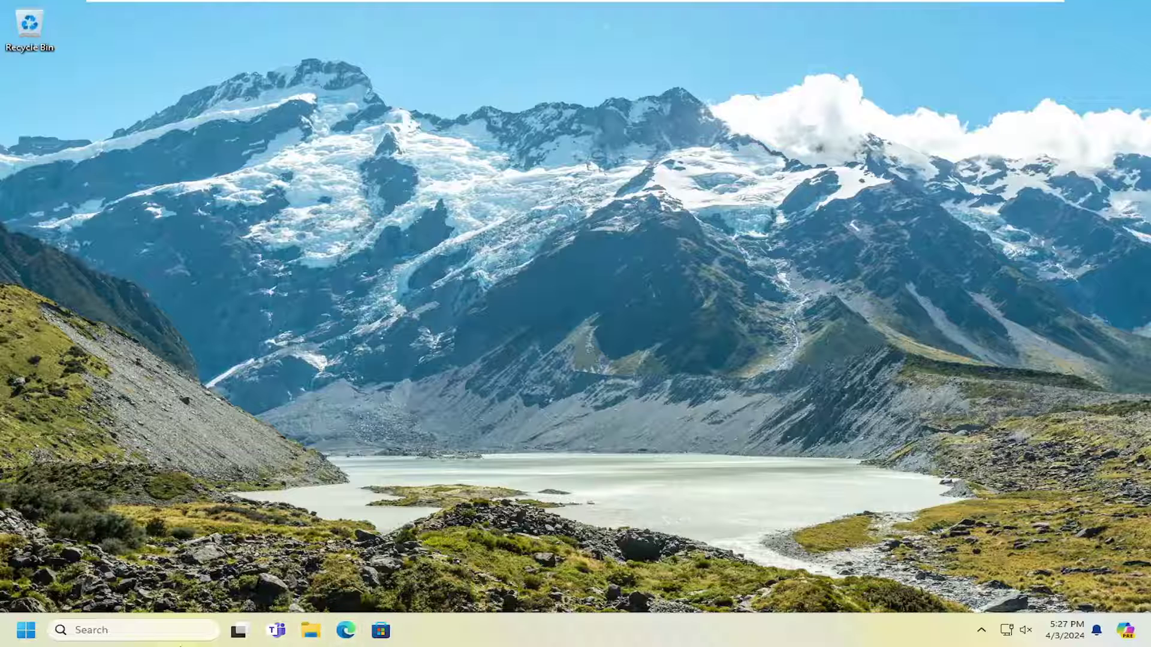
# - Search Windows for the Installed apps settings, review the list of installed programs, and close the window
pyautogui.click(125, 630)
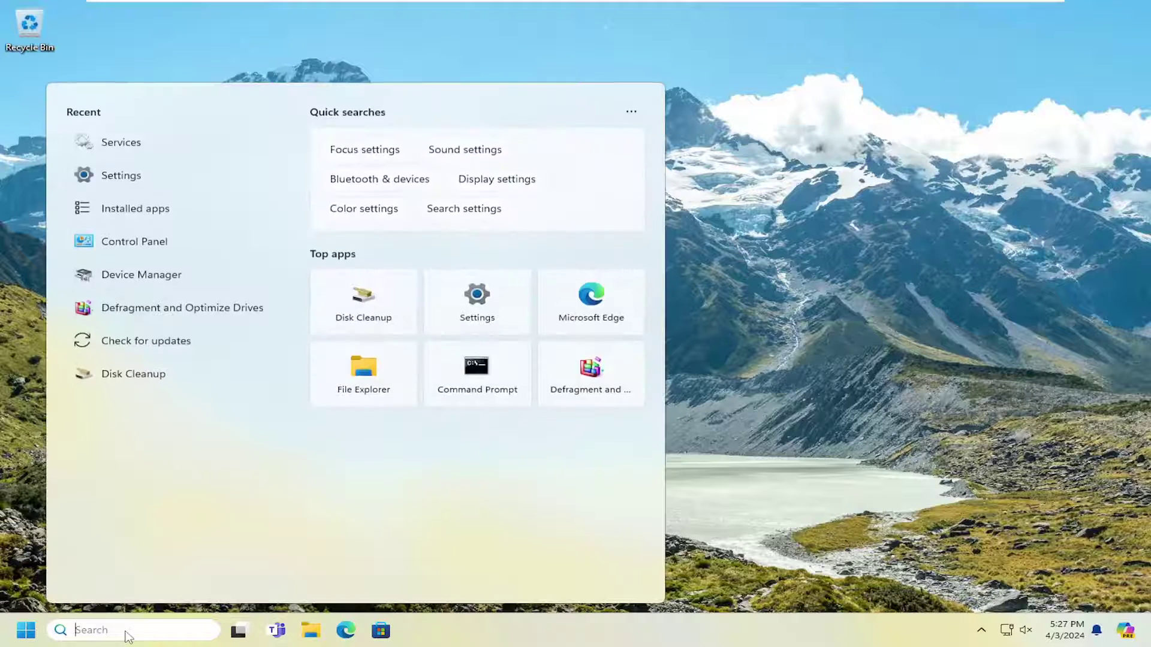
pyautogui.write('apps')
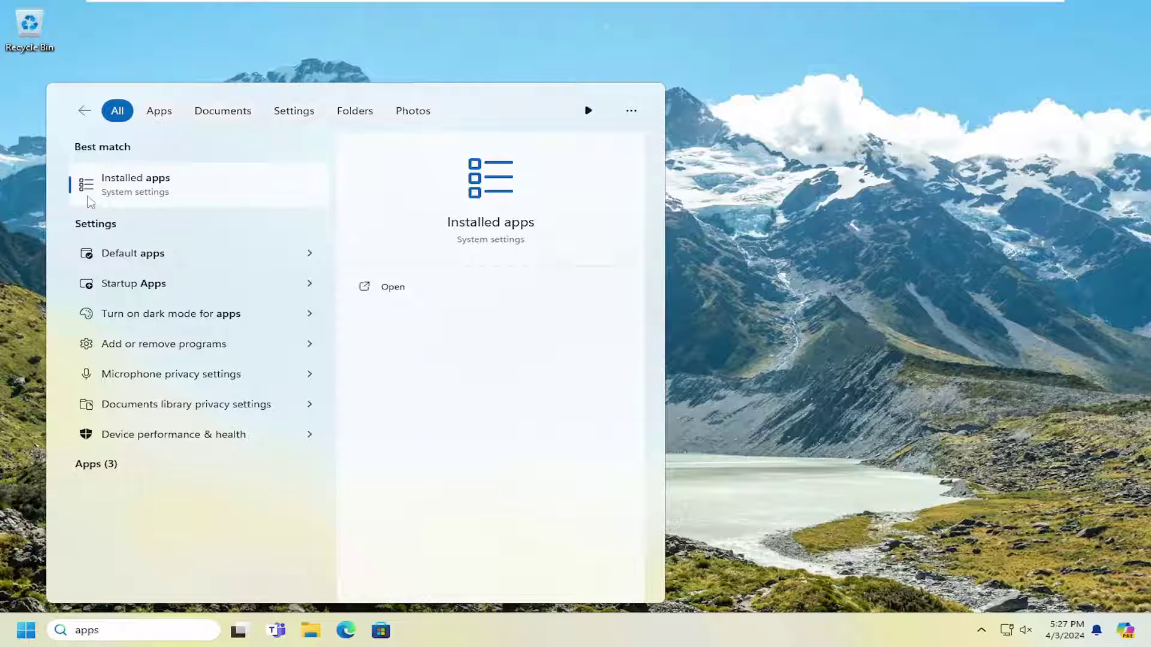
pyautogui.click(154, 193)
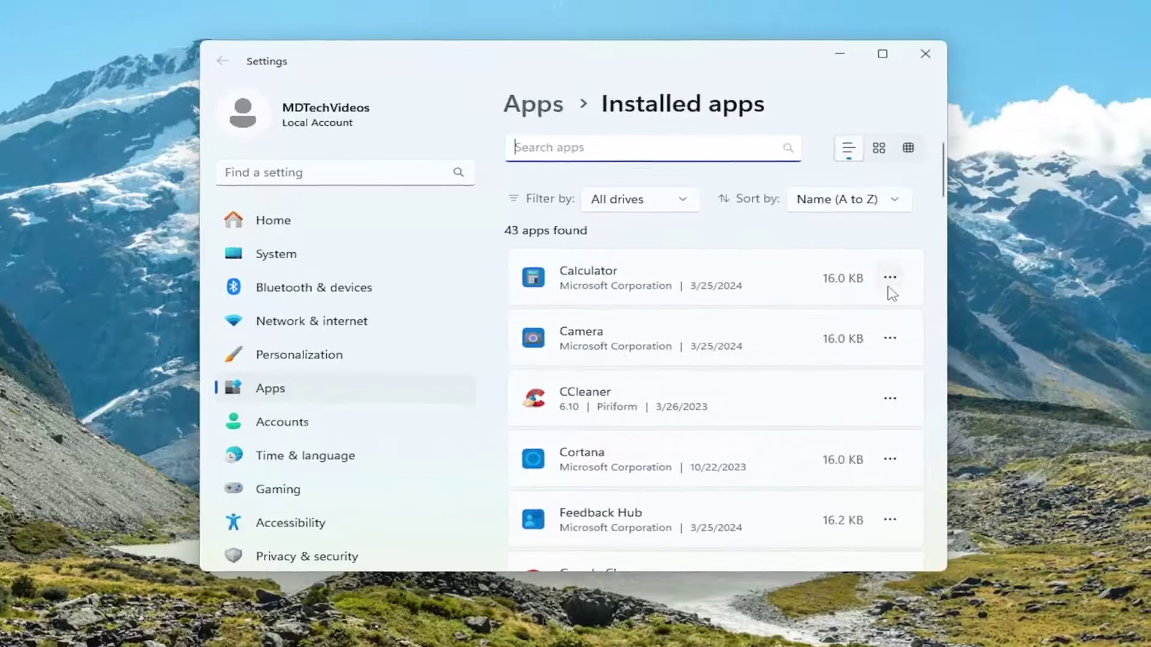
pyautogui.click(925, 54)
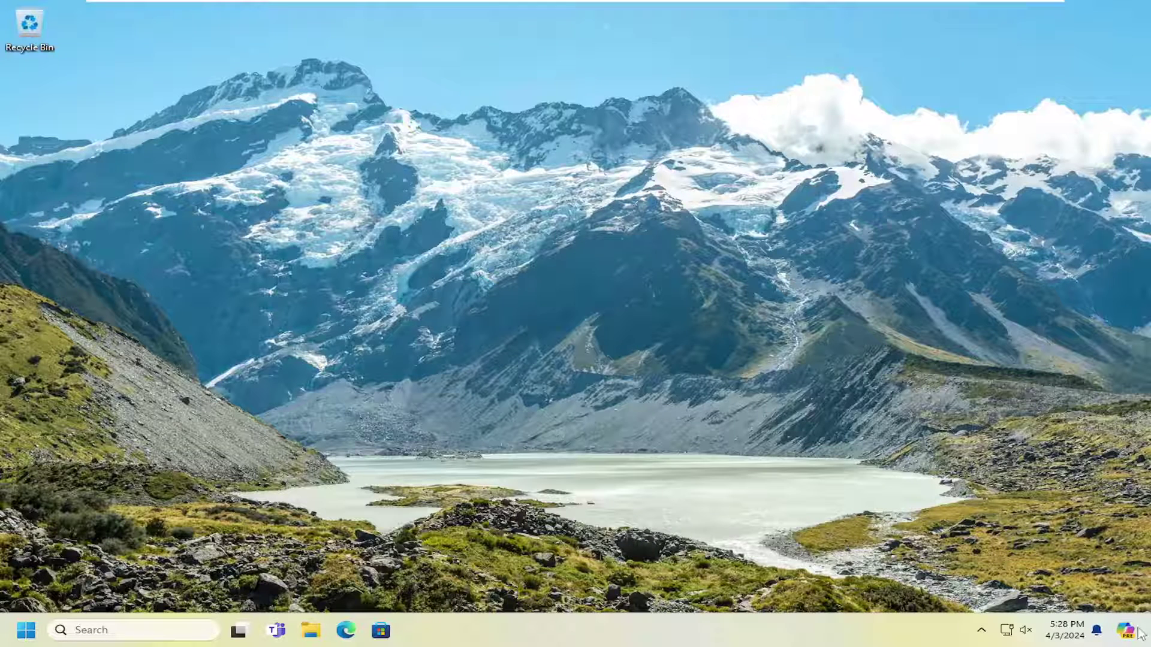
# - Open the date and time settings from the taskbar clock and try to synchronize the system clock with the time server
pyautogui.click(1064, 638)
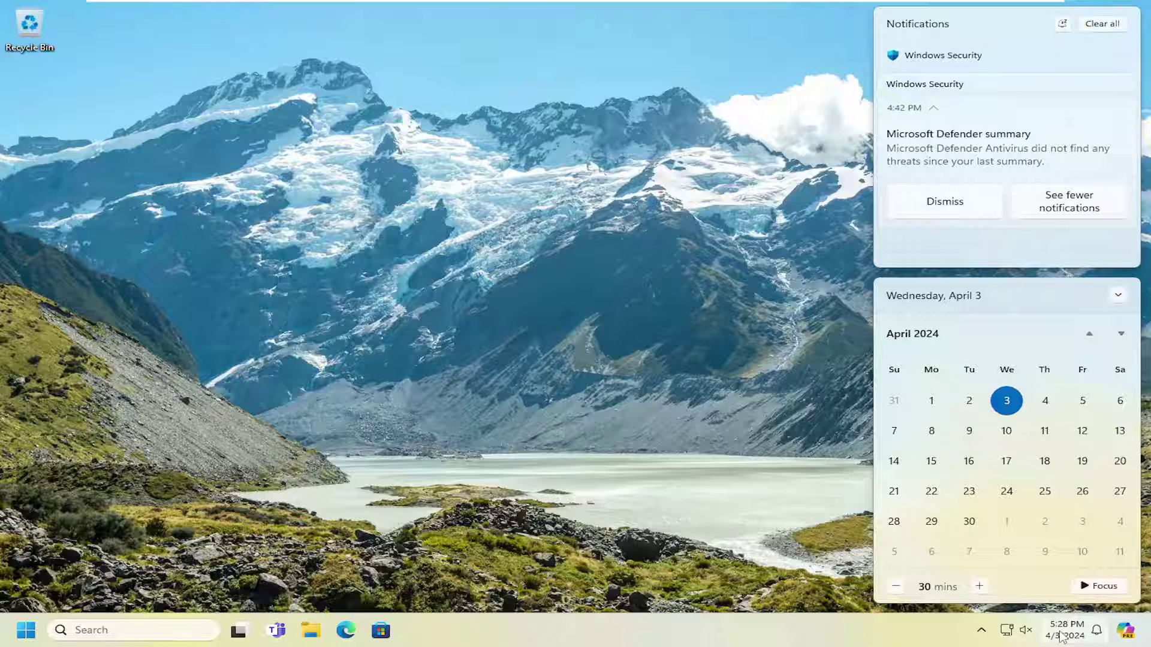
pyautogui.click(1072, 634)
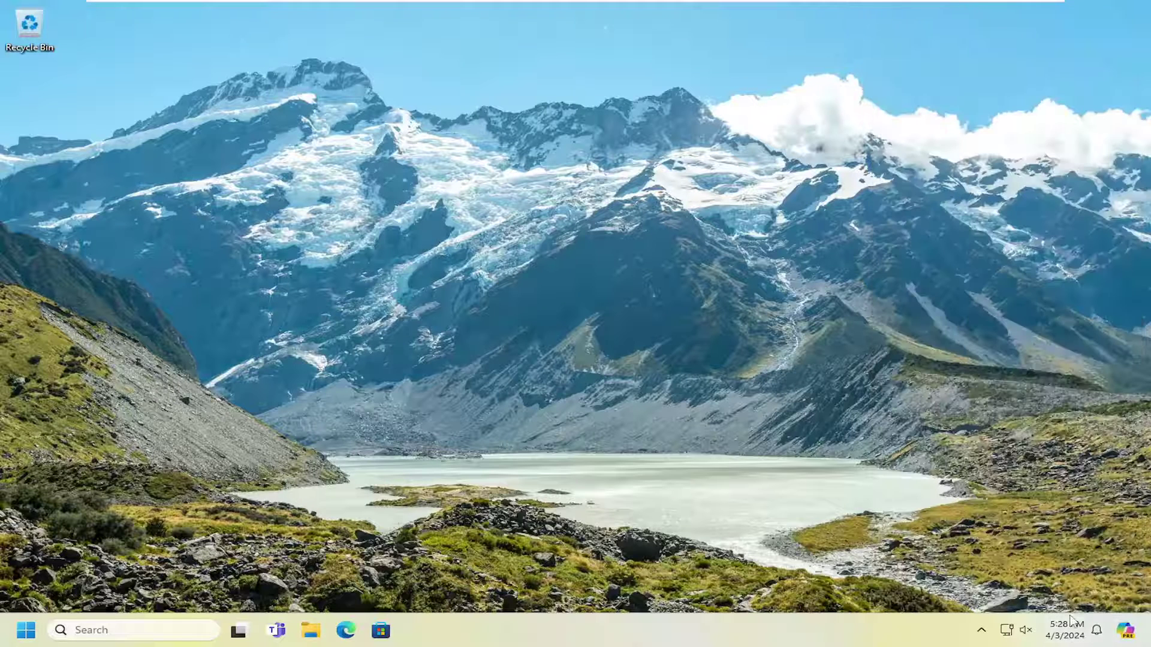
pyautogui.moveTo(1067, 638)
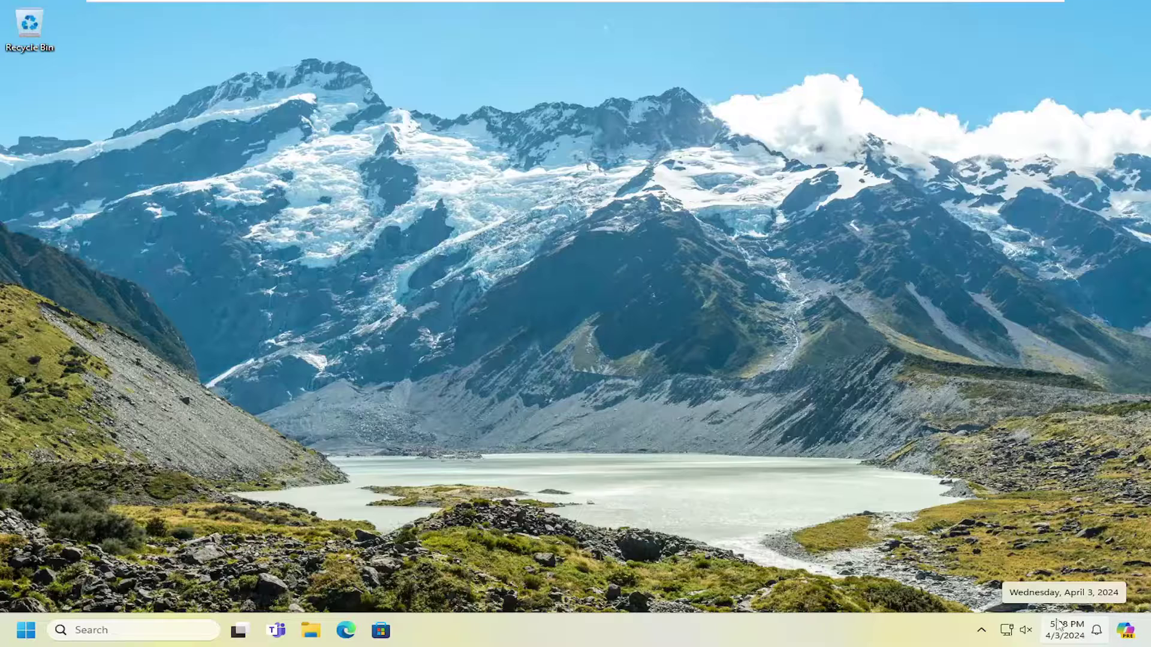
pyautogui.rightClick(1076, 634)
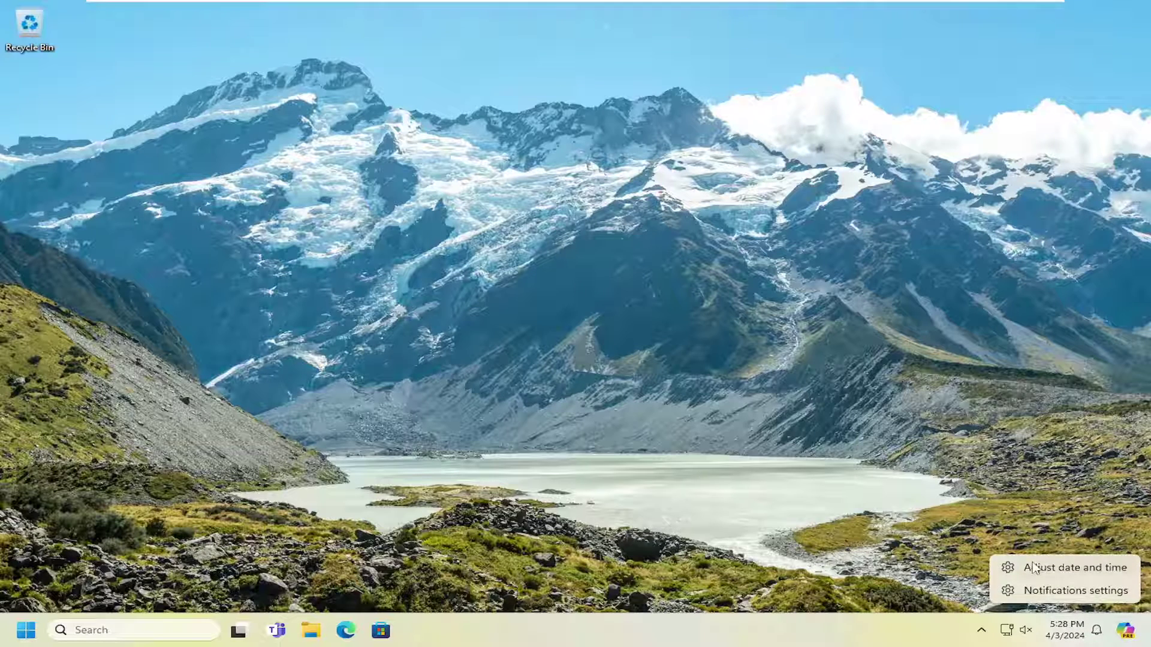
pyautogui.click(1069, 569)
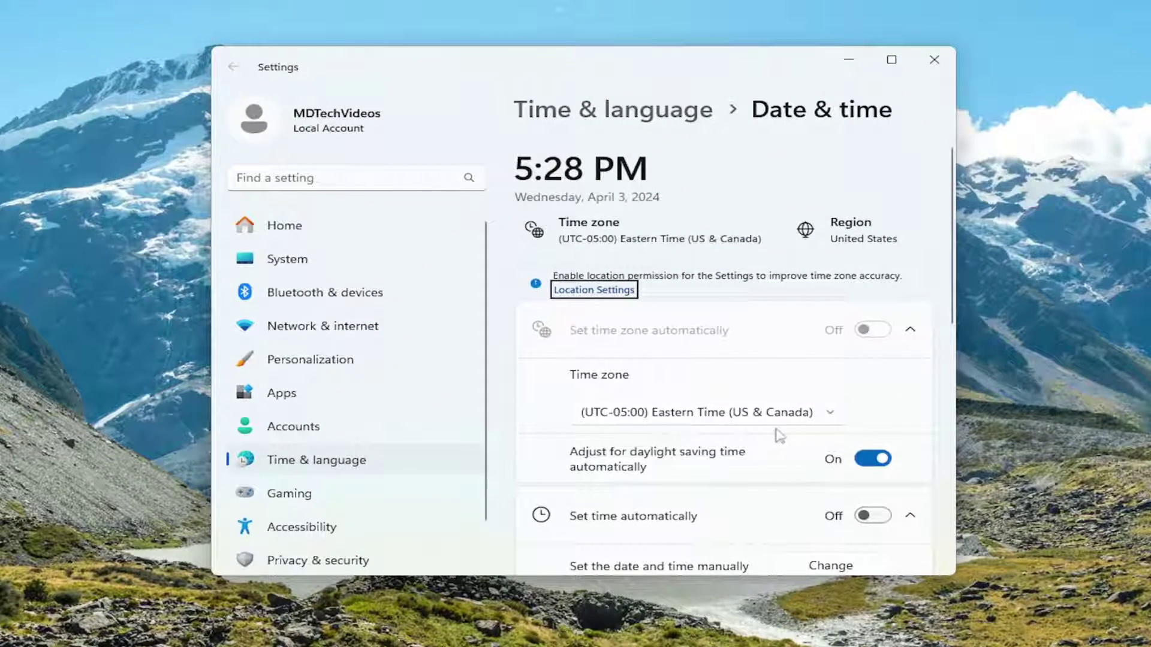
pyautogui.scroll(-3, 704, 426)
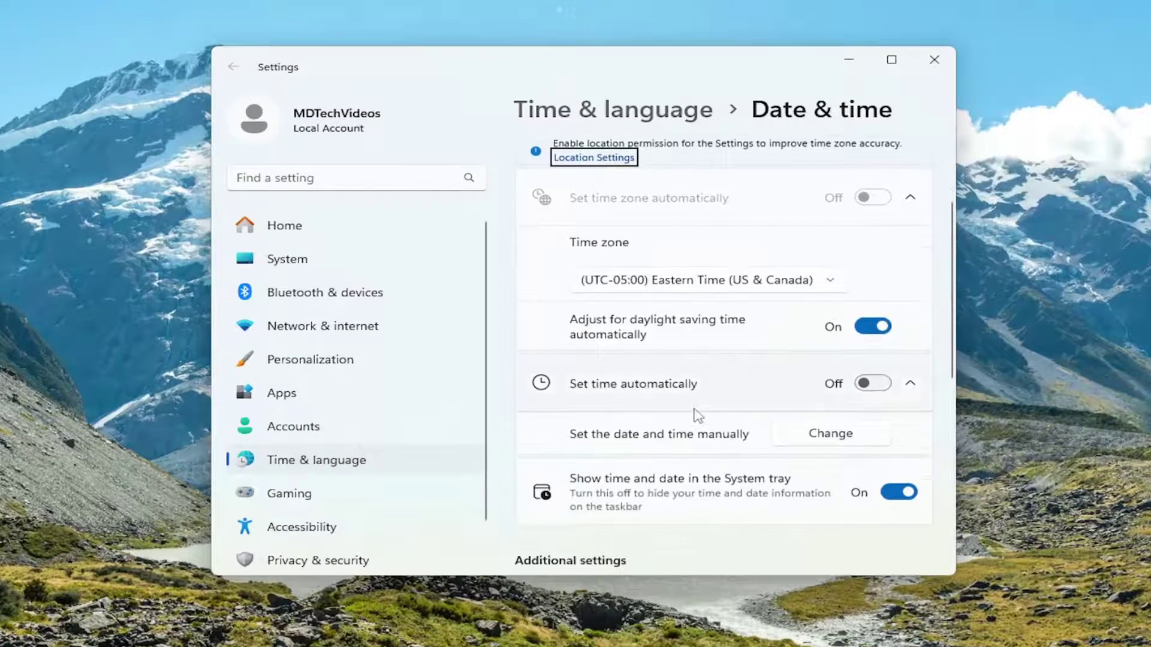
pyautogui.scroll(-7, 697, 415)
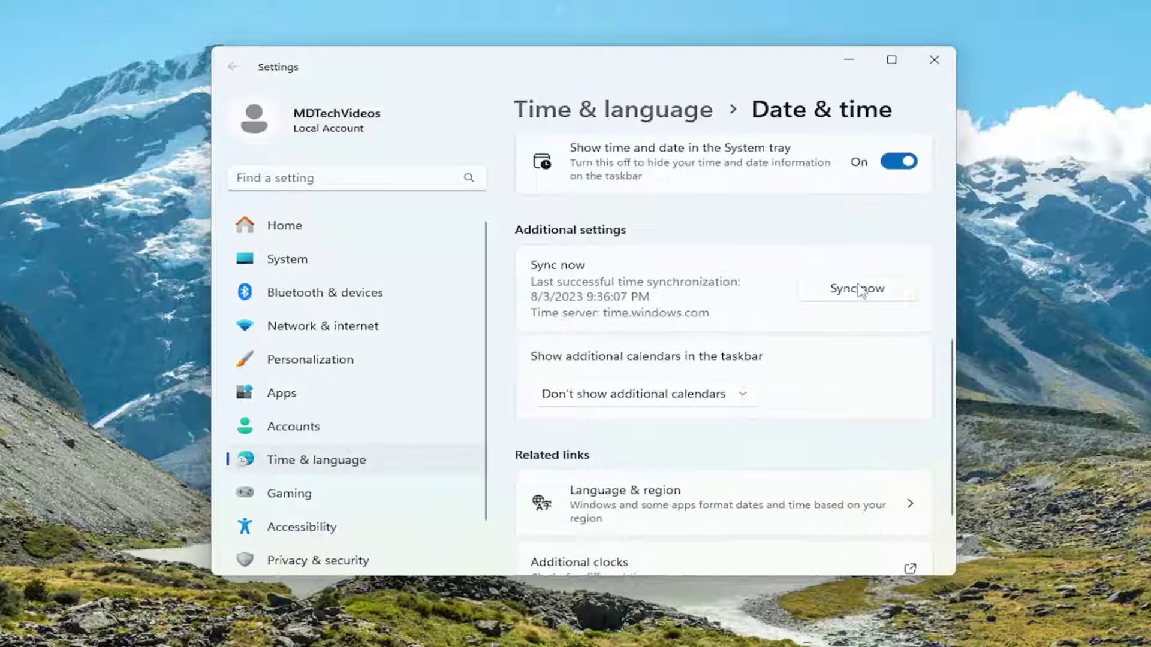
pyautogui.click(870, 288)
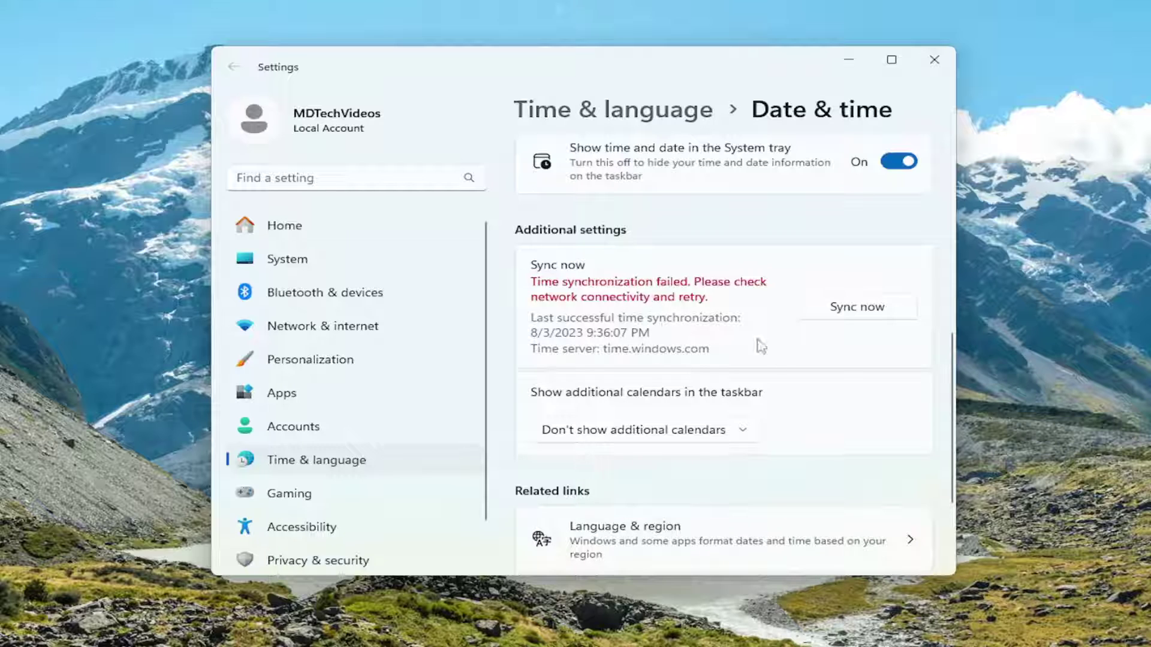
# - Examine the manual date and time change options without changing anything, and close the Settings window
pyautogui.scroll(-3, 707, 384)
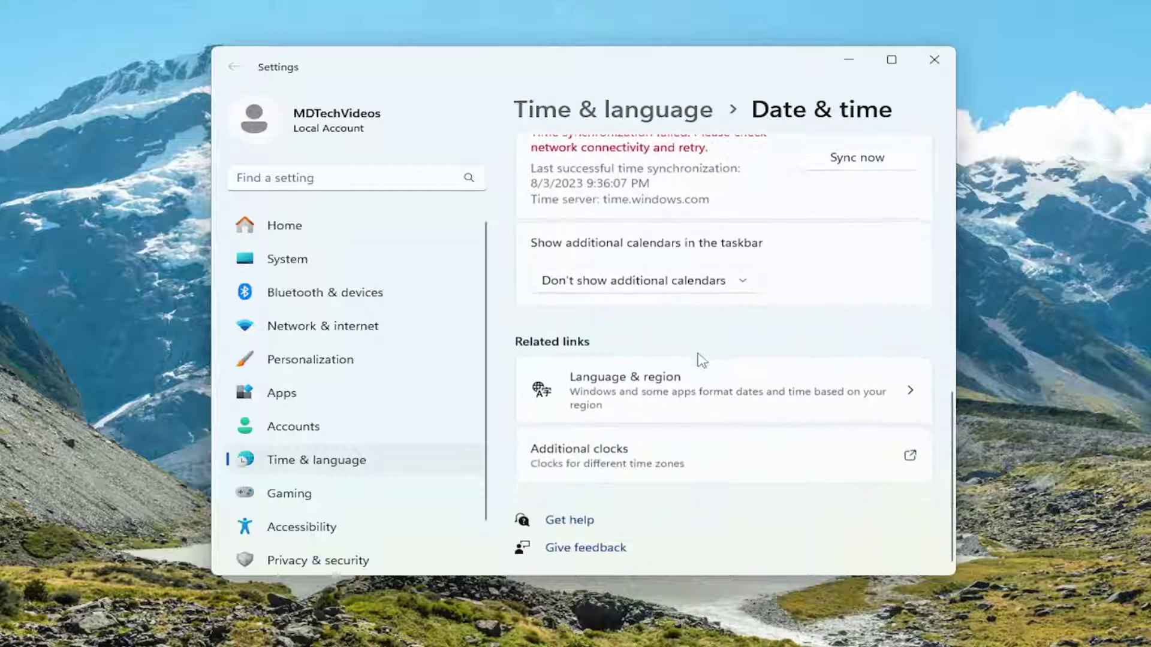
pyautogui.scroll(8, 701, 359)
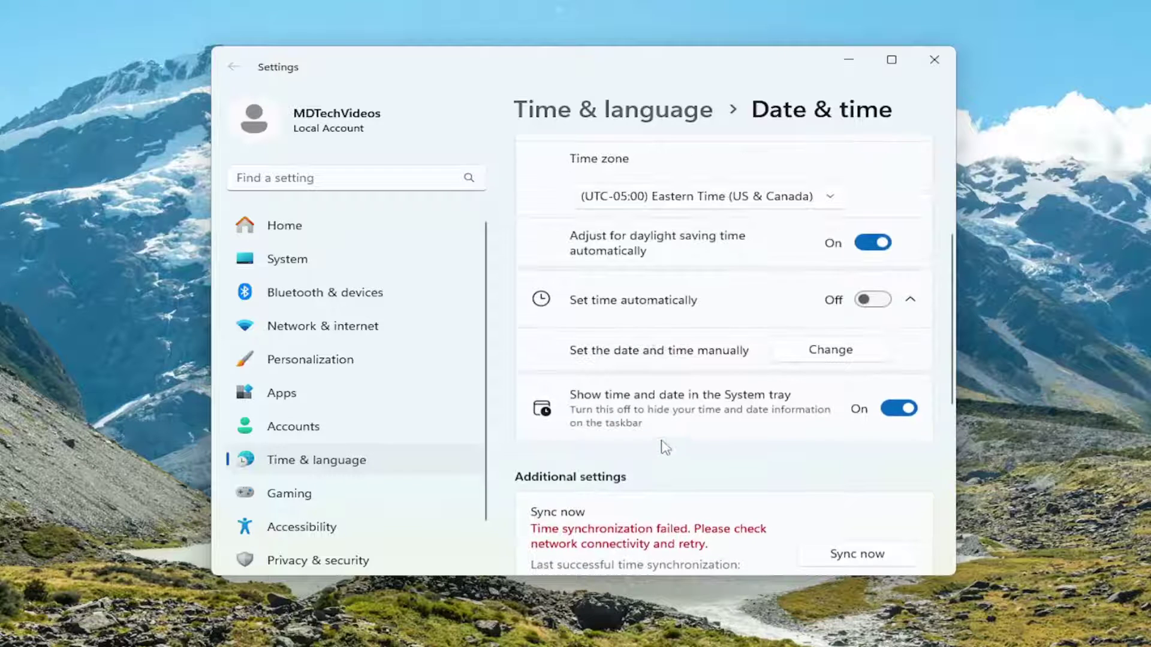
pyautogui.click(816, 355)
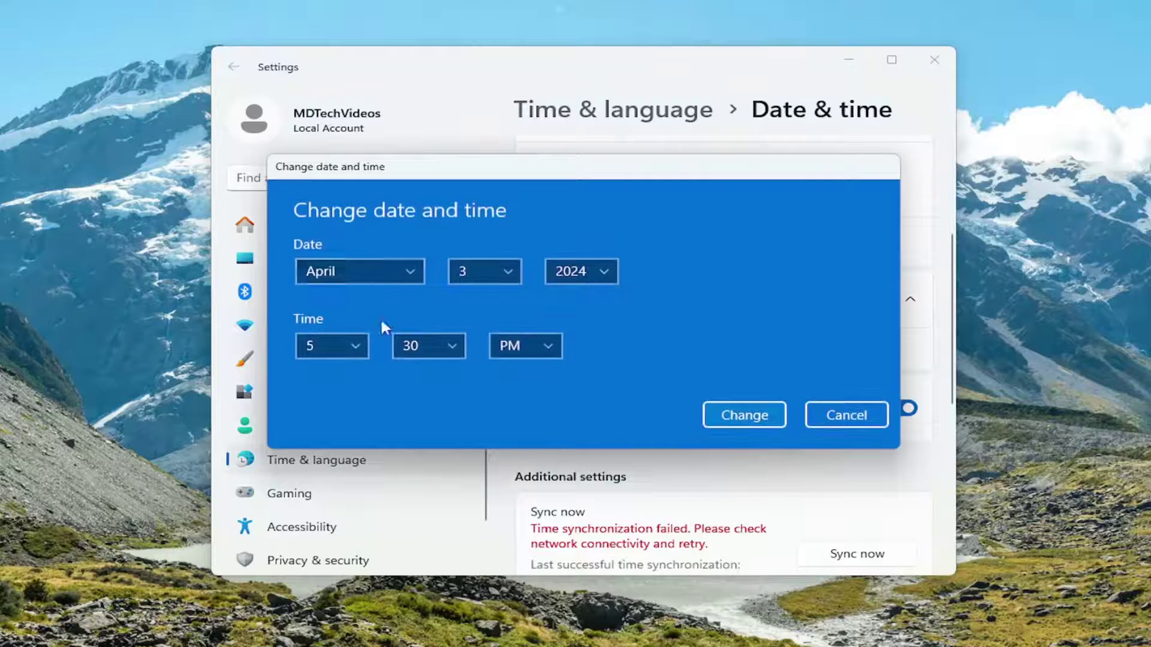
pyautogui.click(839, 415)
pyautogui.scroll(-5, 771, 311)
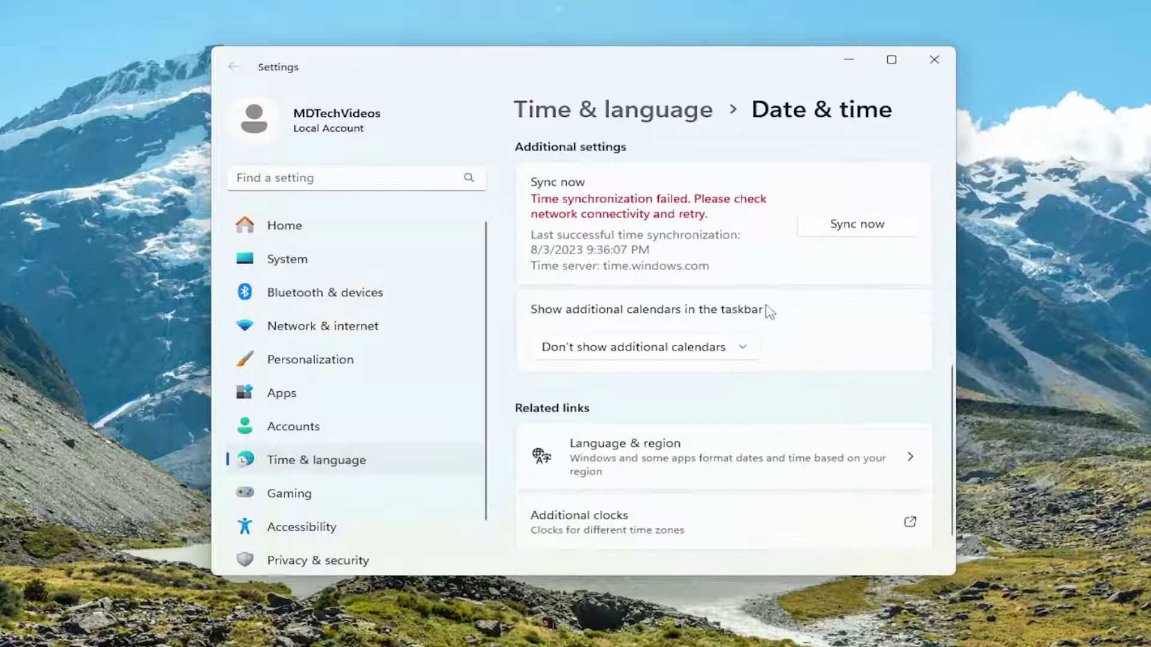
pyautogui.scroll(3, 690, 336)
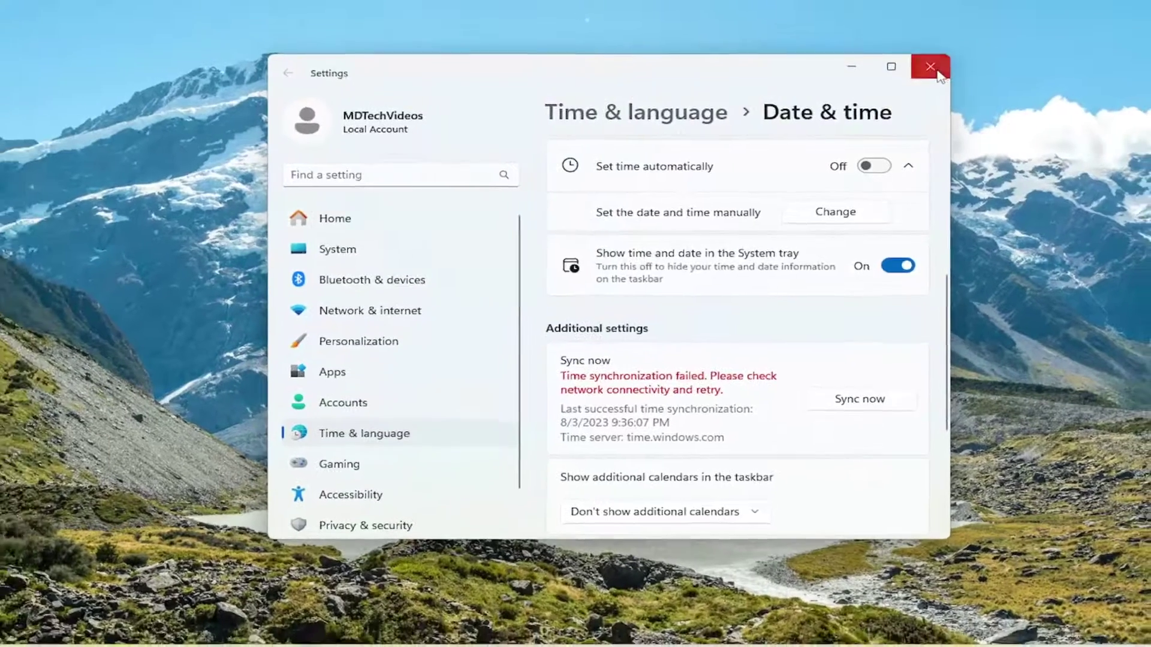
pyautogui.click(934, 59)
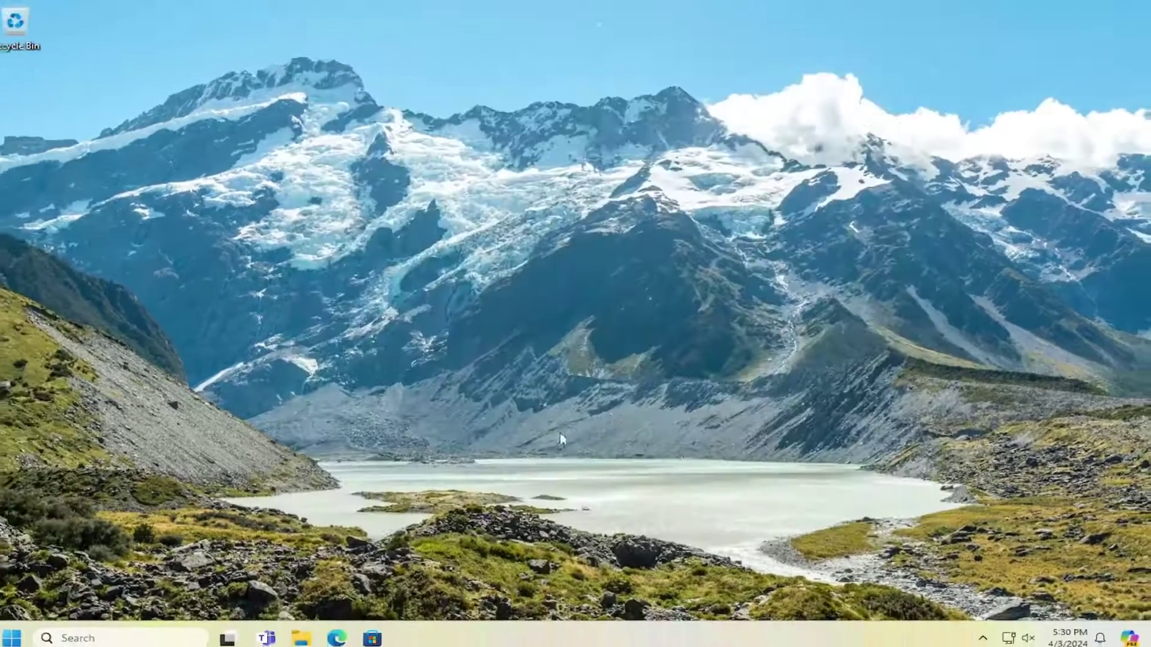
# - Unpin Microsoft Edge from the taskbar and open the file location of its Start menu shortcut
pyautogui.rightClick(336, 638)
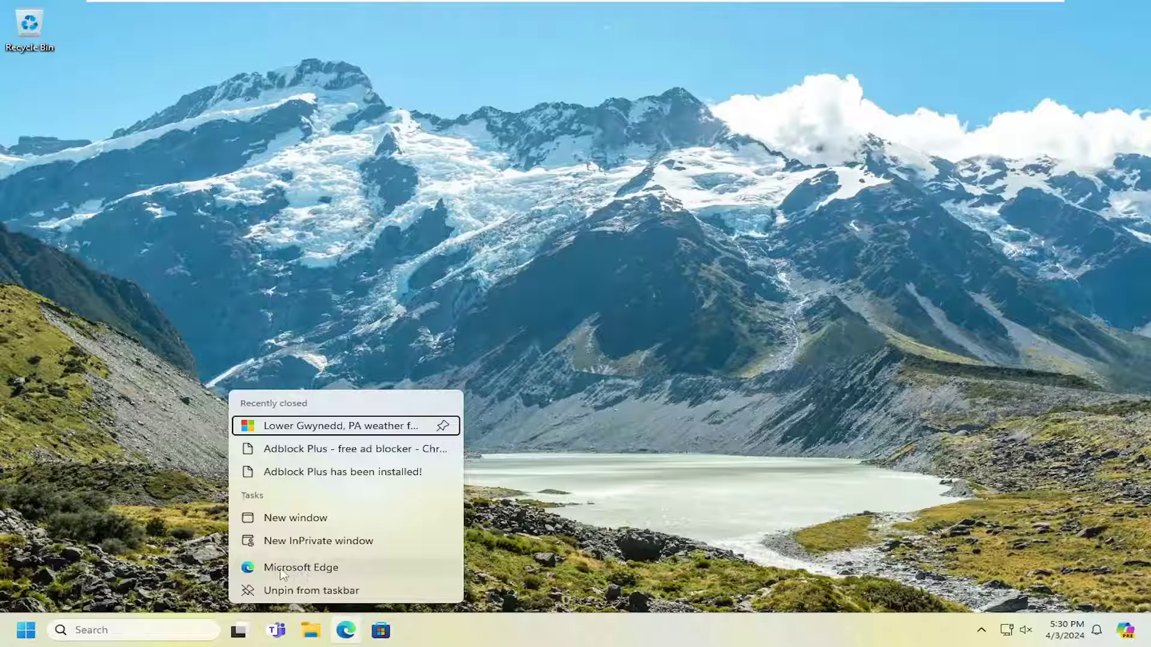
pyautogui.click(329, 591)
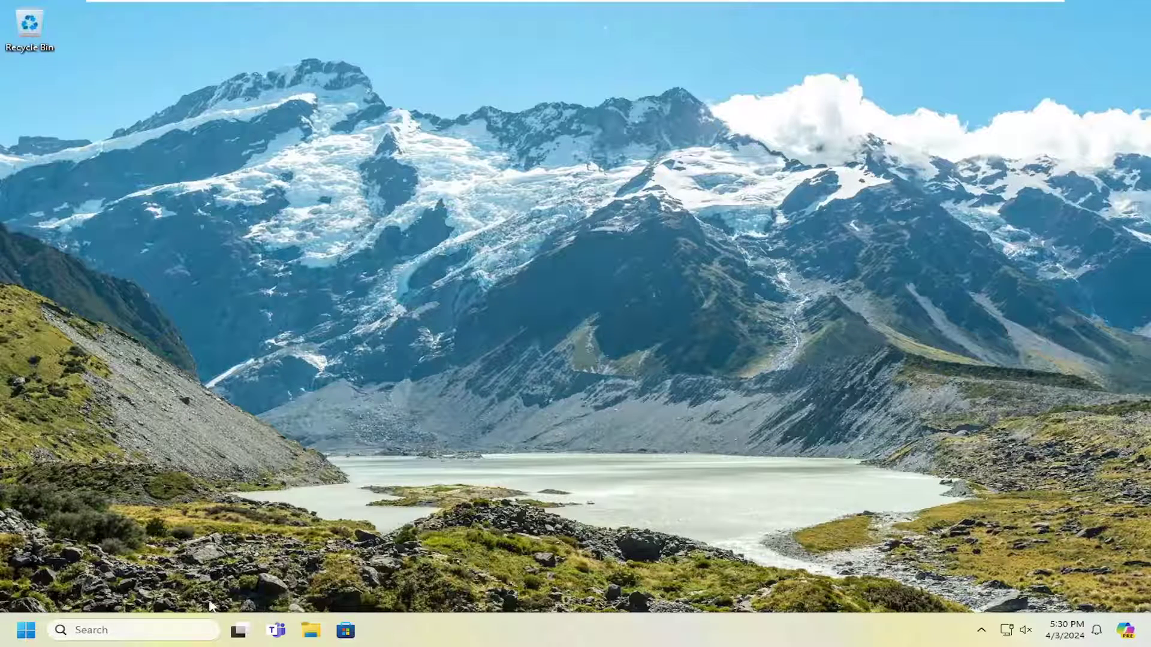
pyautogui.click(114, 629)
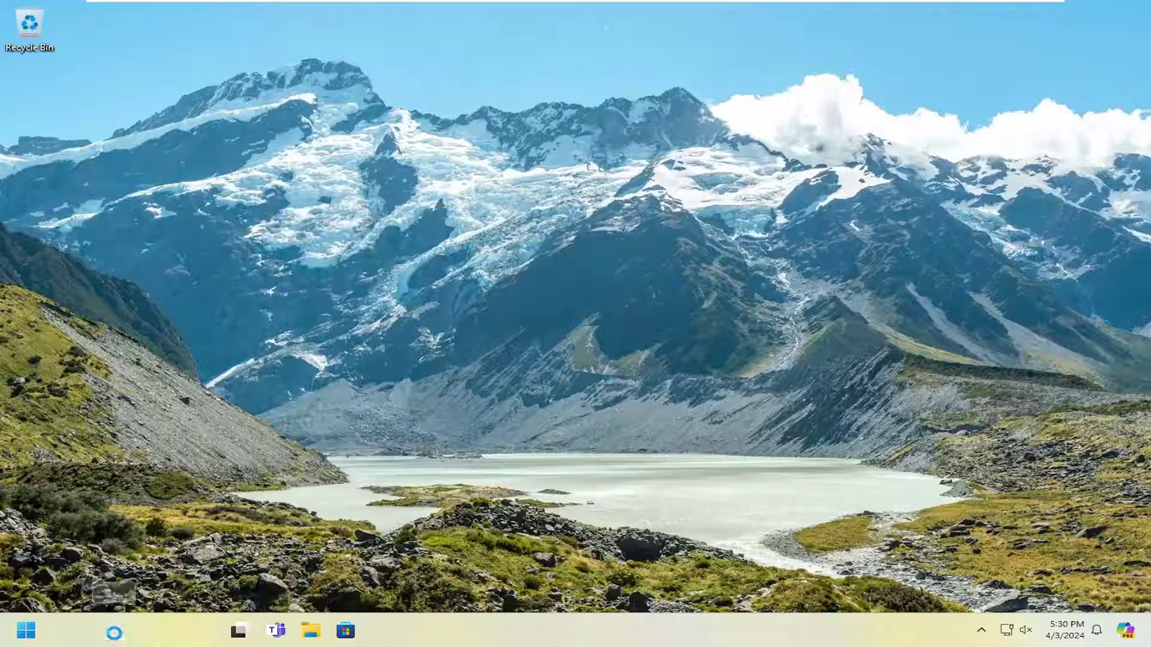
pyautogui.write('edge')
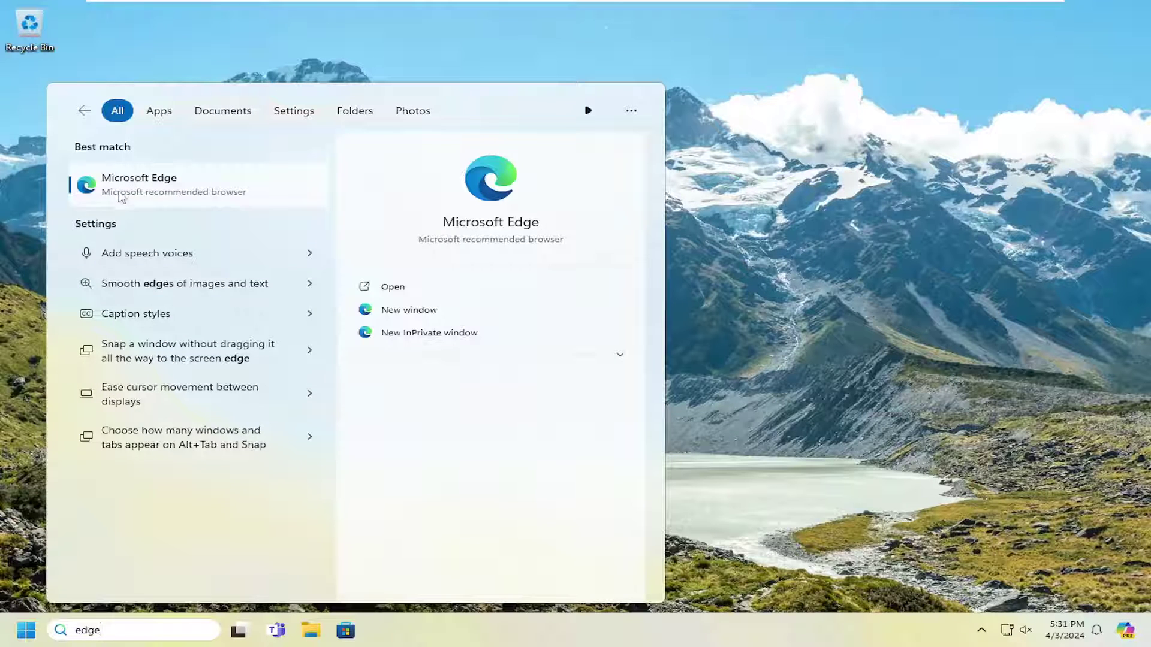
pyautogui.rightClick(179, 188)
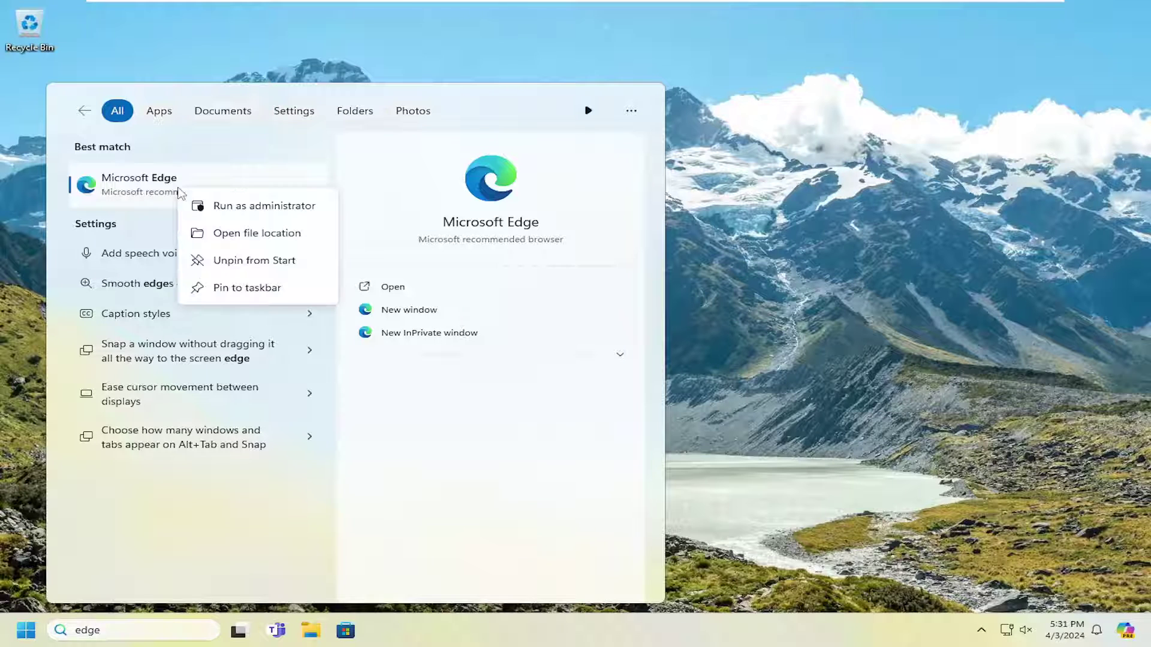
pyautogui.click(227, 237)
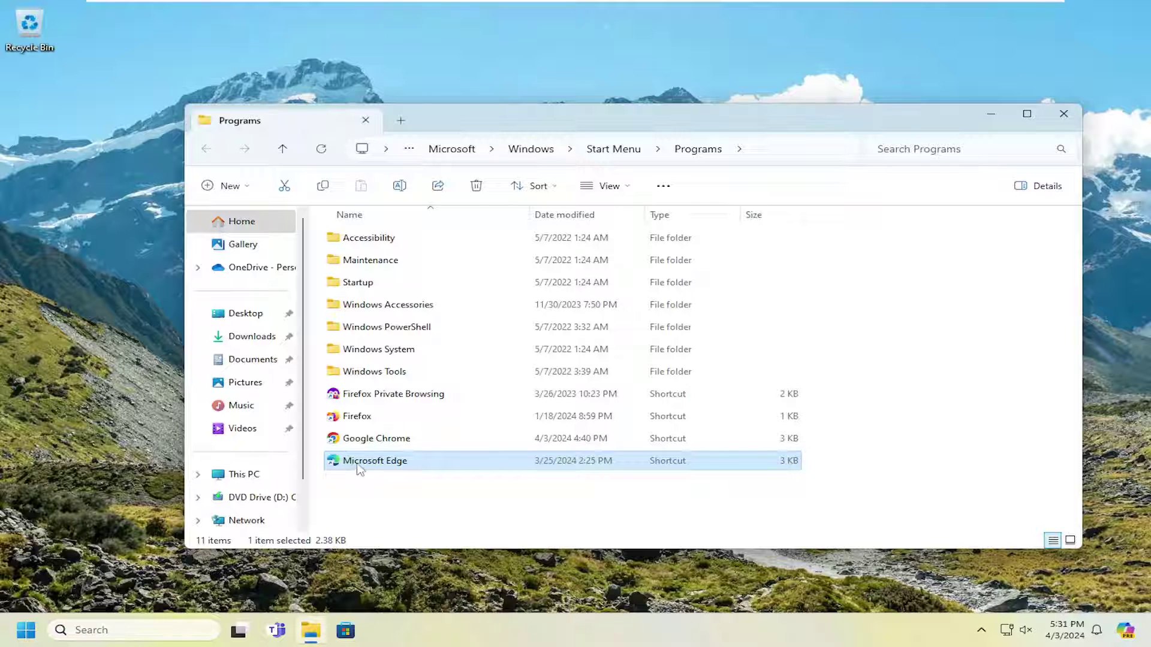
# - Pin the Microsoft Edge shortcut from the Programs folder back to the taskbar and close the folder window
pyautogui.rightClick(366, 467)
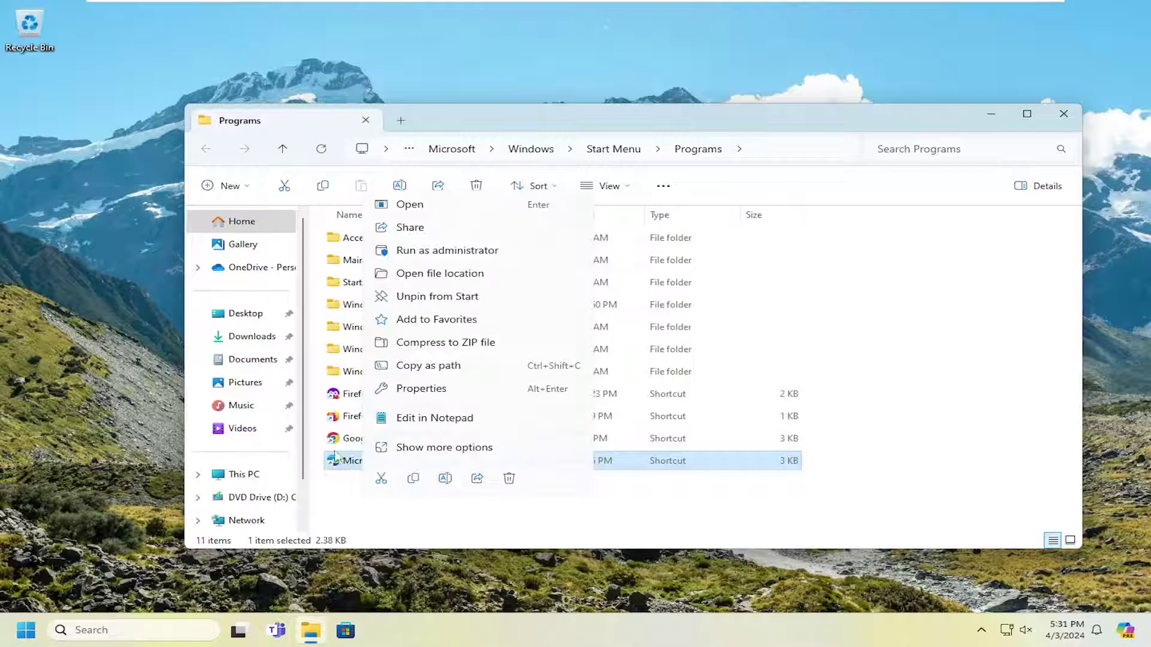
pyautogui.click(340, 494)
pyautogui.click(340, 494)
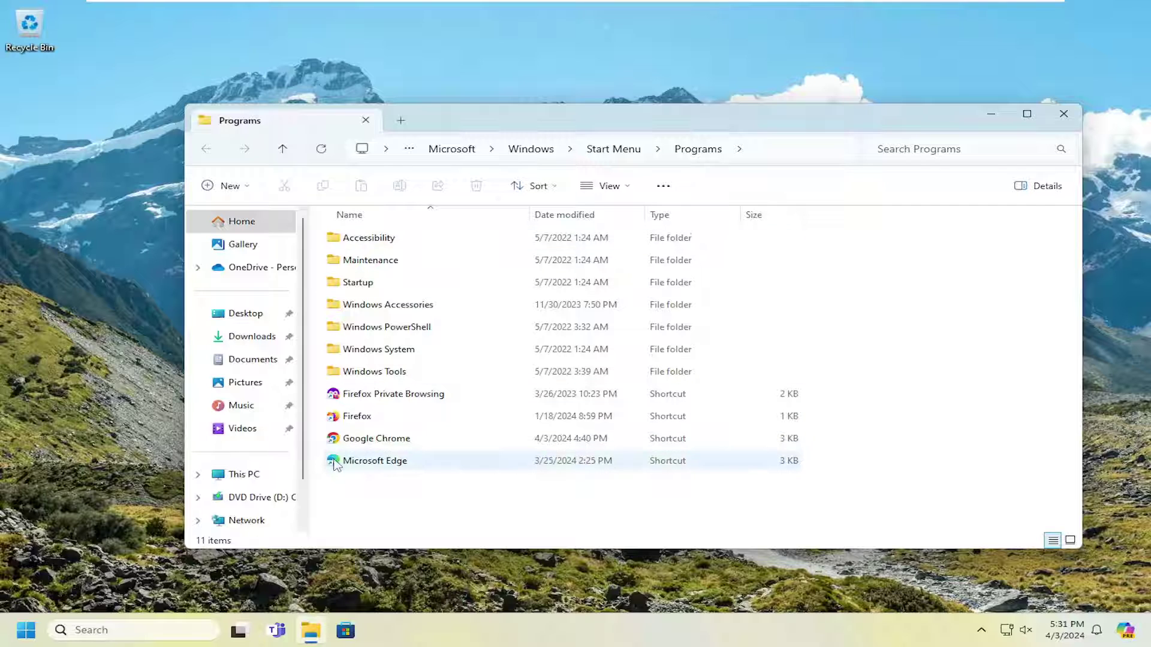
pyautogui.click(351, 467)
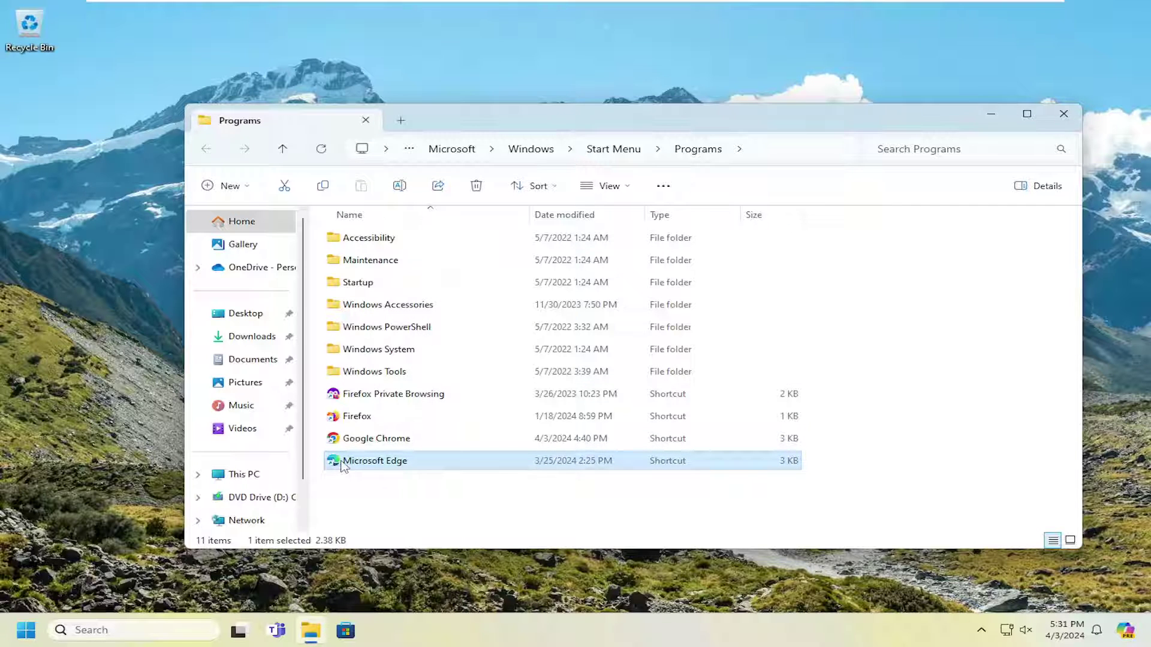
pyautogui.moveTo(341, 467); pyautogui.dragTo(350, 640)
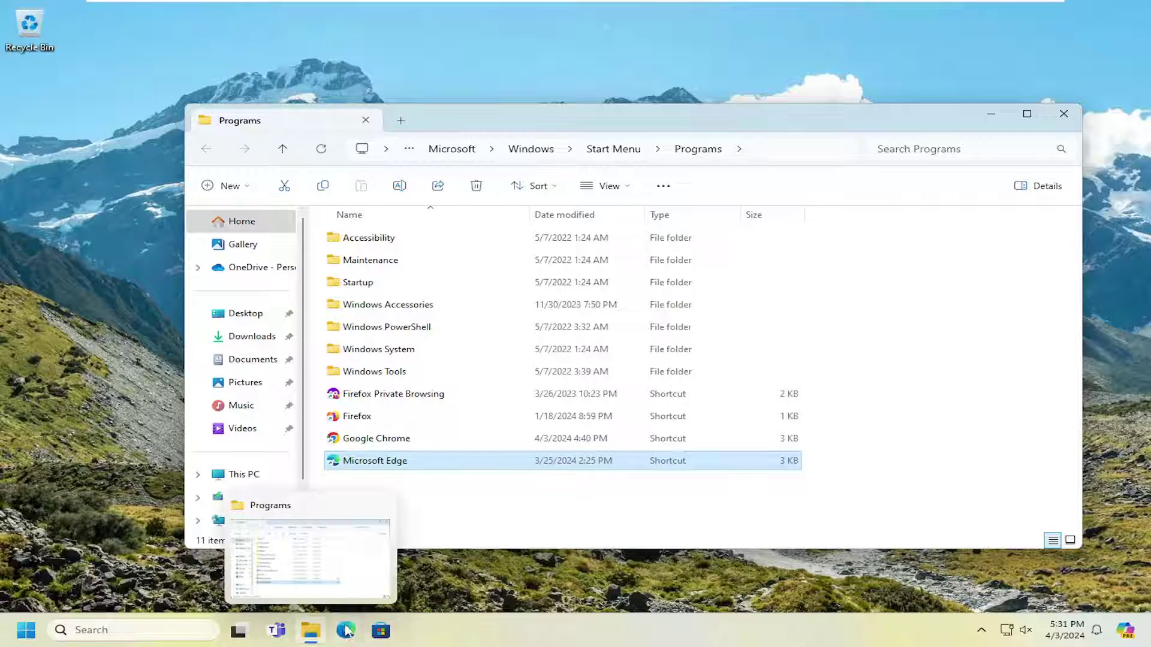
pyautogui.click(1055, 118)
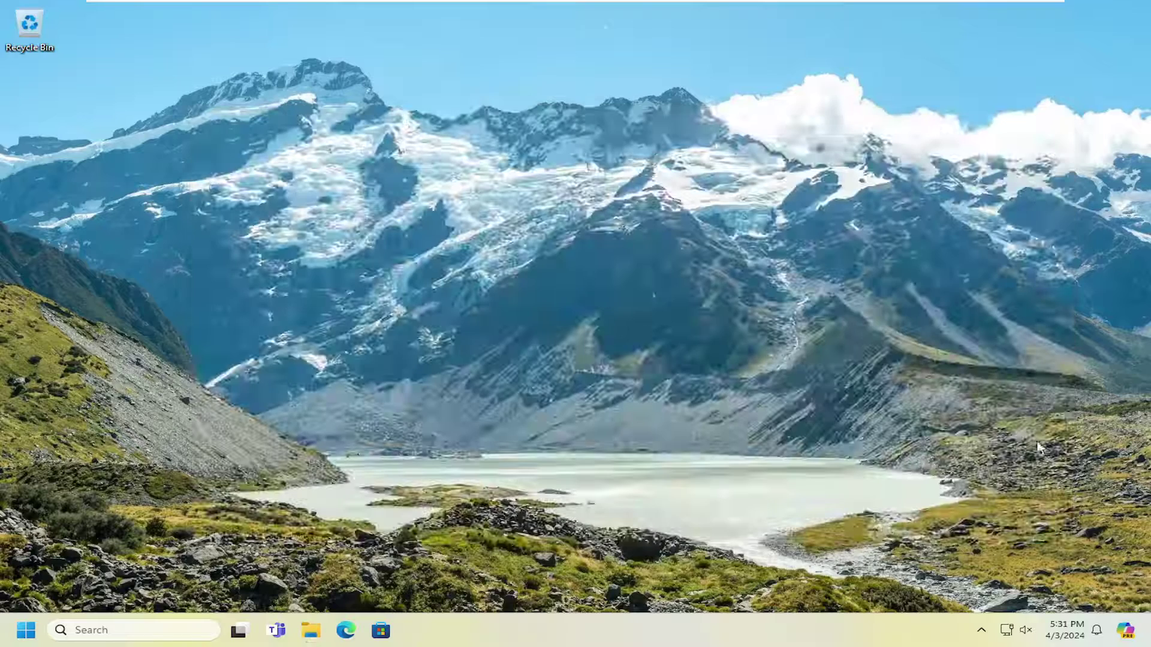